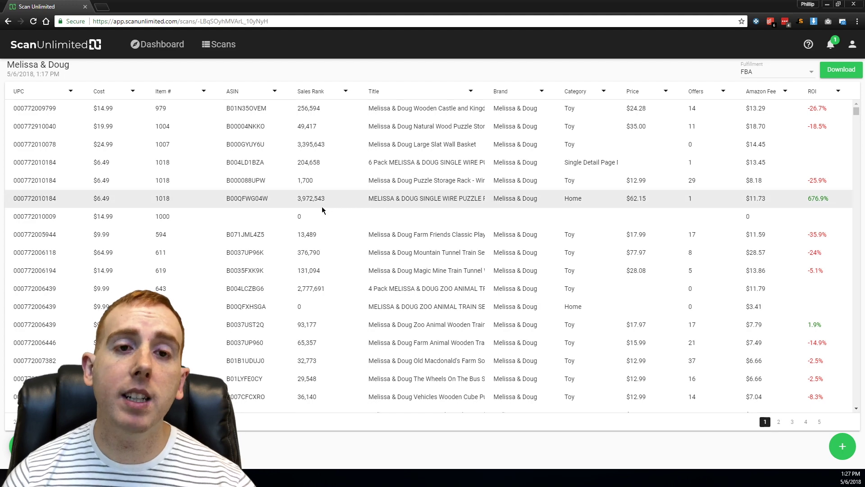
- Sort the Melissa & Doug scan results by sales rank in ascending order and browse the listed products
{"action": "left_click", "coordinate": [316, 96]}
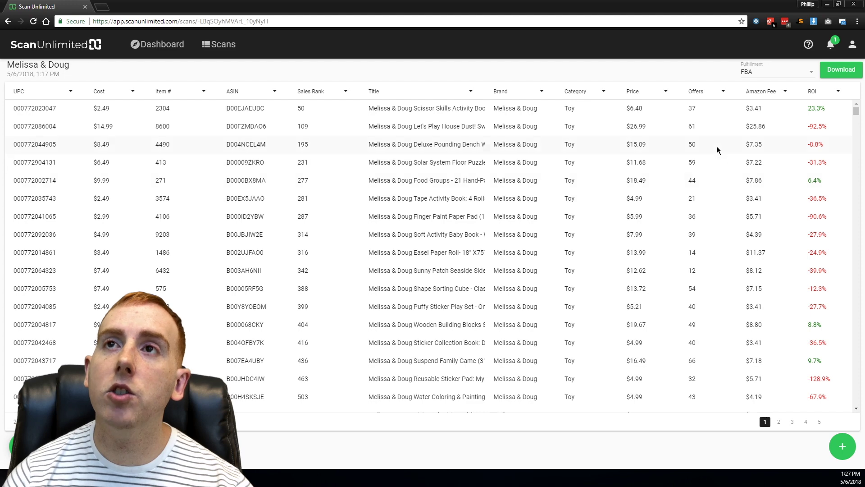
{"action": "scroll", "coordinate": [718, 148], "scroll_direction": "down", "scroll_amount": 3}
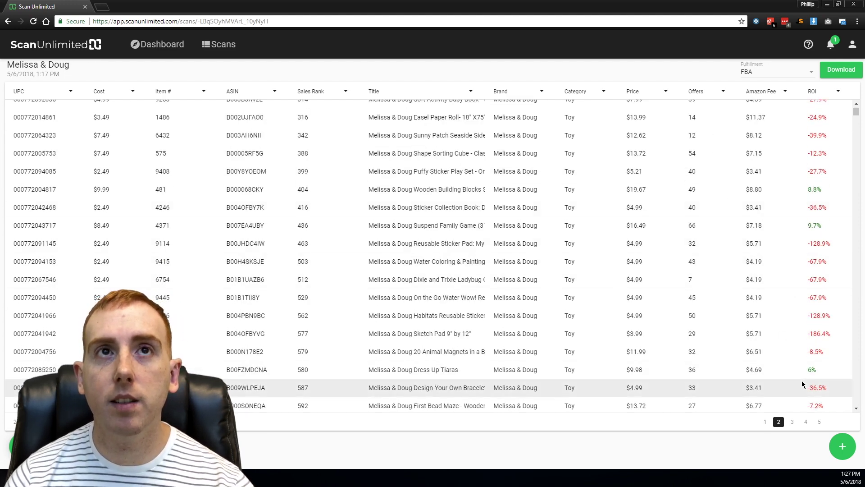
{"action": "scroll", "coordinate": [766, 369], "scroll_direction": "up", "scroll_amount": 3}
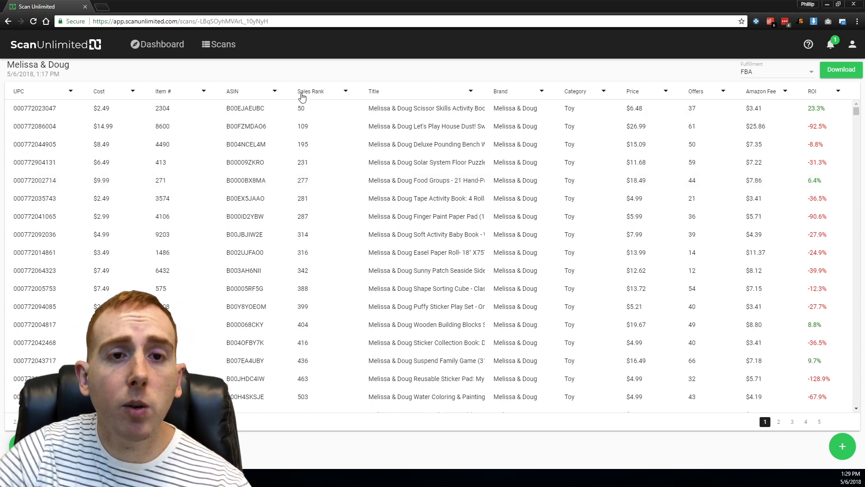
- Filter the scan results to sales ranks greater than 0 and less than 200000, and look through the filtered products
{"action": "left_click", "coordinate": [346, 93]}
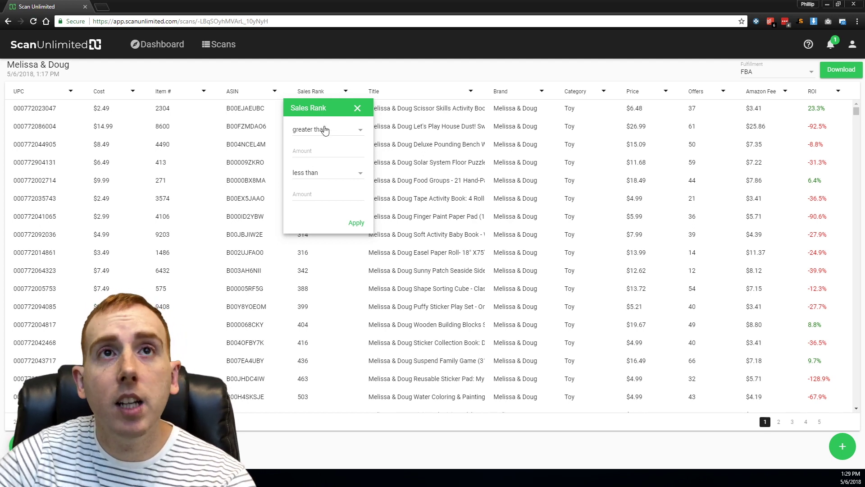
{"action": "left_click", "coordinate": [323, 153]}
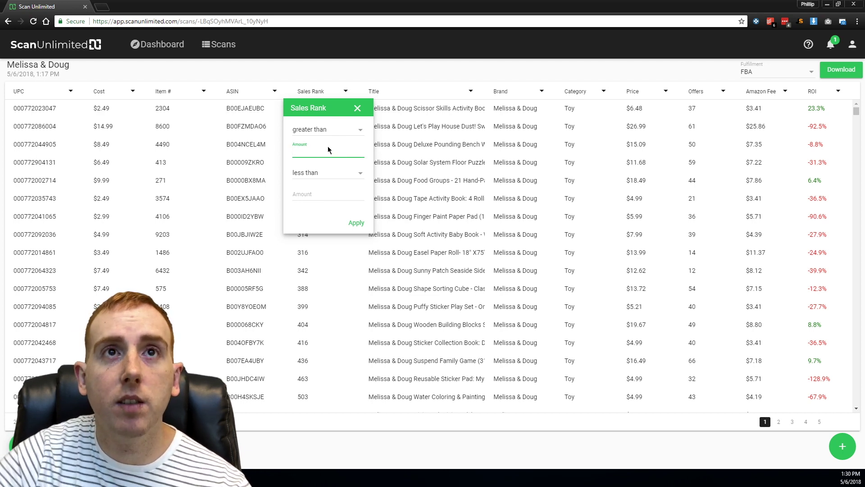
{"action": "type", "text": "0"}
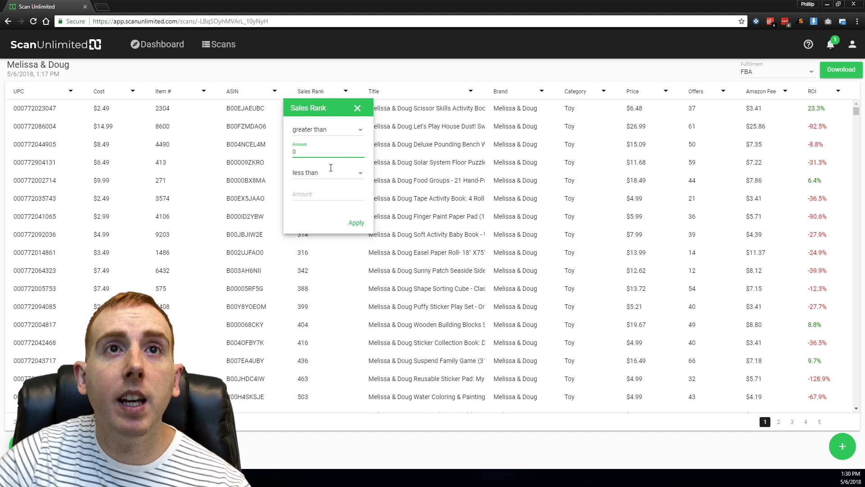
{"action": "left_click", "coordinate": [322, 193]}
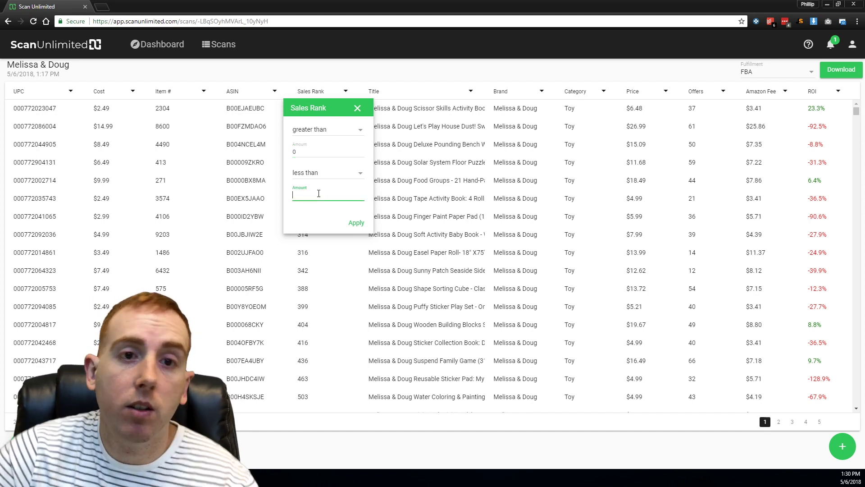
{"action": "type", "text": "2"}
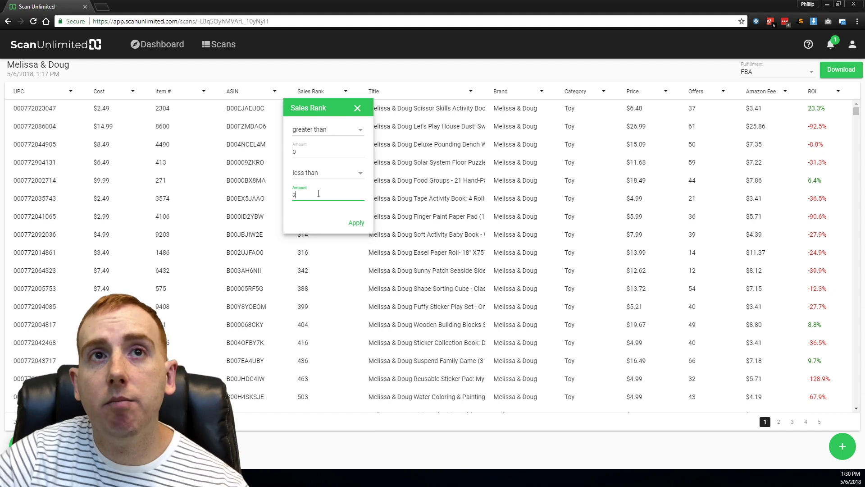
{"action": "type", "text": "00000"}
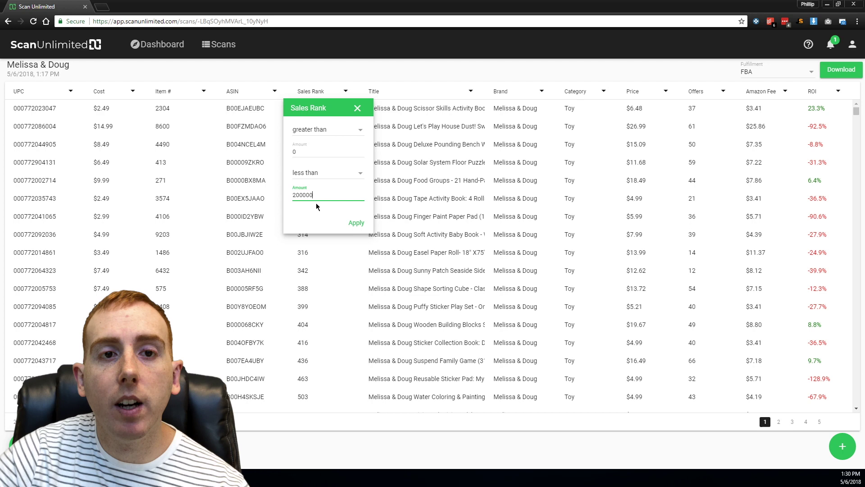
{"action": "left_click", "coordinate": [356, 223]}
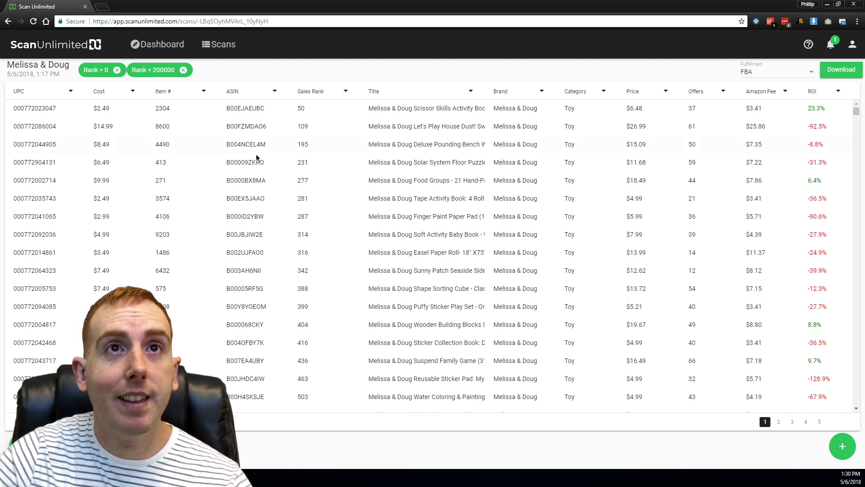
{"action": "scroll", "coordinate": [336, 113], "scroll_direction": "down", "scroll_amount": 15}
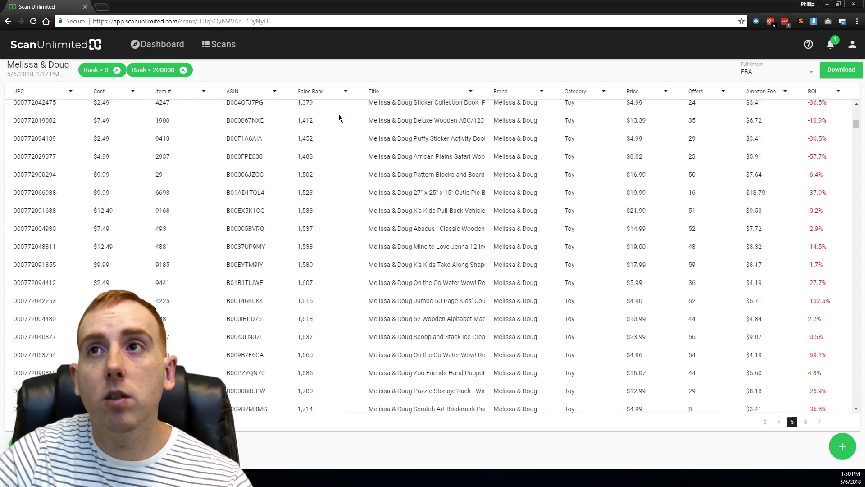
{"action": "scroll", "coordinate": [338, 131], "scroll_direction": "up", "scroll_amount": 15}
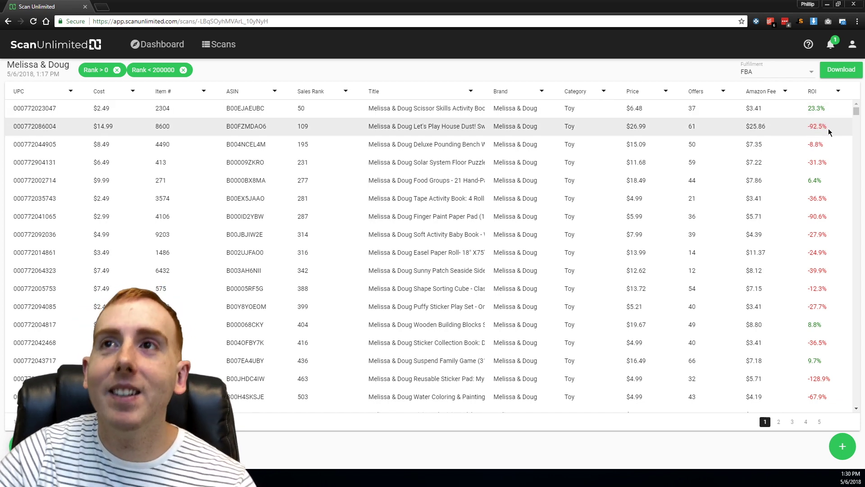
- Filter the scan results to products with an ROI greater than 50%
{"action": "left_click", "coordinate": [839, 93]}
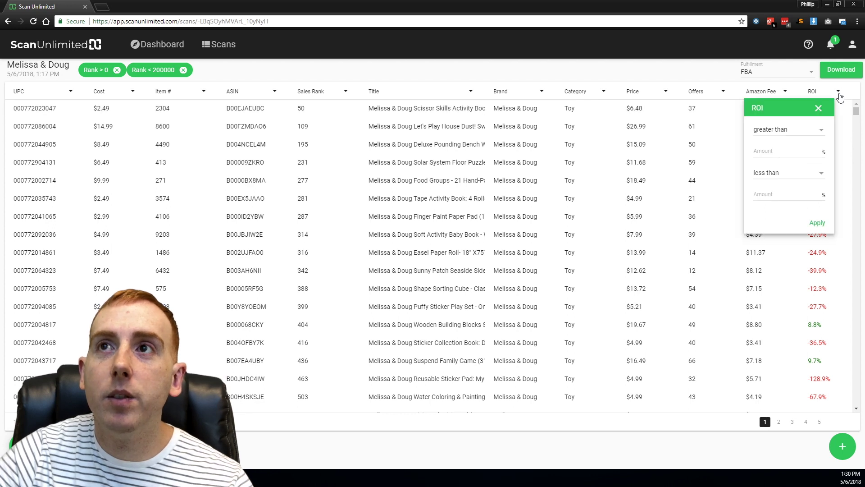
{"action": "left_click", "coordinate": [798, 138]}
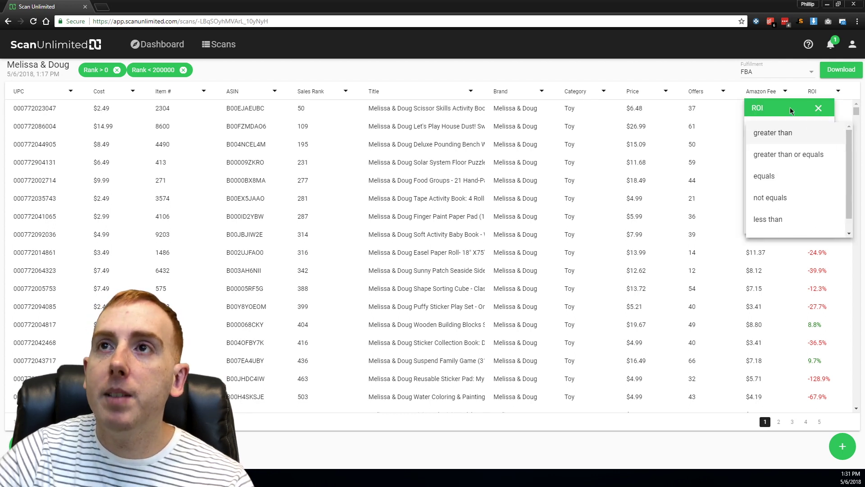
{"action": "left_click", "coordinate": [802, 132]}
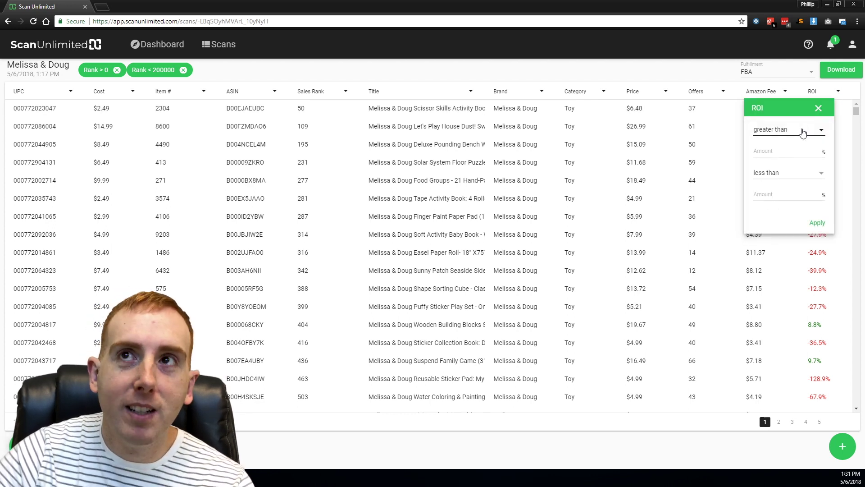
{"action": "left_click", "coordinate": [803, 132]}
{"action": "scroll", "coordinate": [790, 167], "scroll_direction": "down", "scroll_amount": 1}
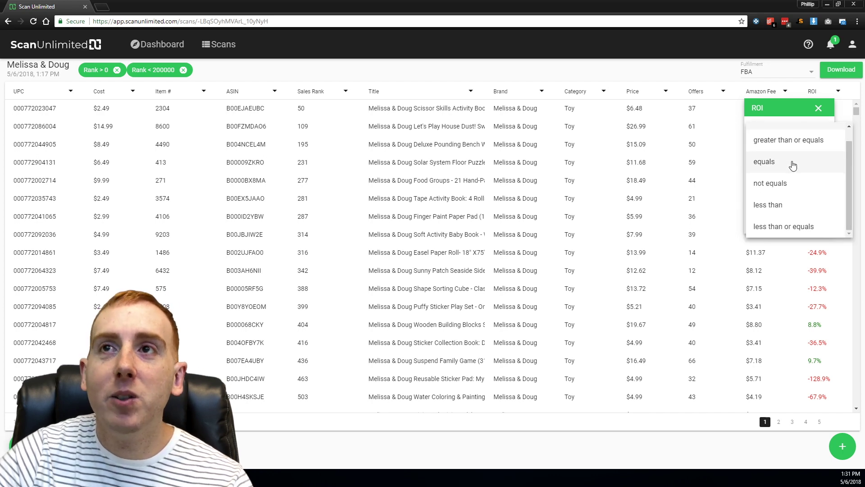
{"action": "scroll", "coordinate": [788, 177], "scroll_direction": "up", "scroll_amount": 1}
{"action": "scroll", "coordinate": [791, 176], "scroll_direction": "down", "scroll_amount": 1}
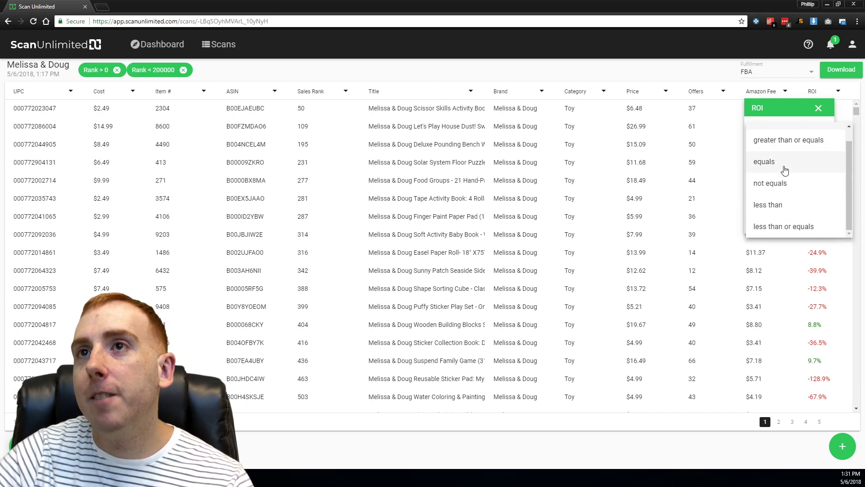
{"action": "scroll", "coordinate": [789, 190], "scroll_direction": "up", "scroll_amount": 1}
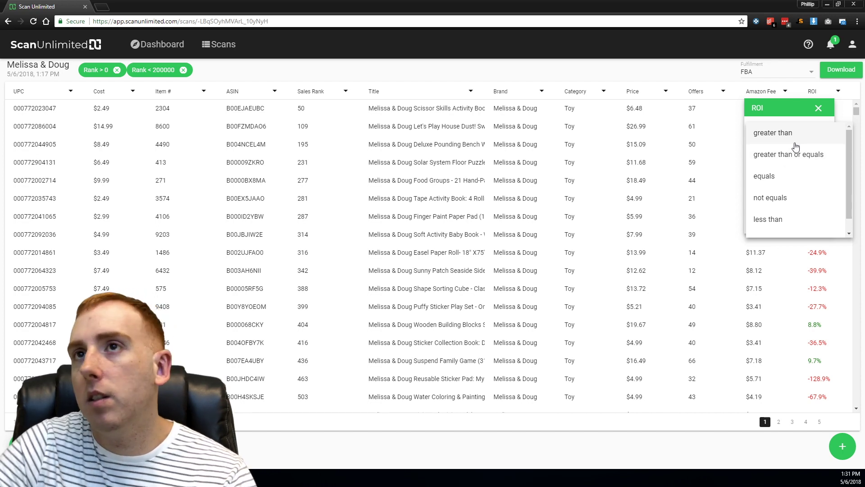
{"action": "left_click", "coordinate": [795, 142]}
{"action": "left_click", "coordinate": [783, 151]}
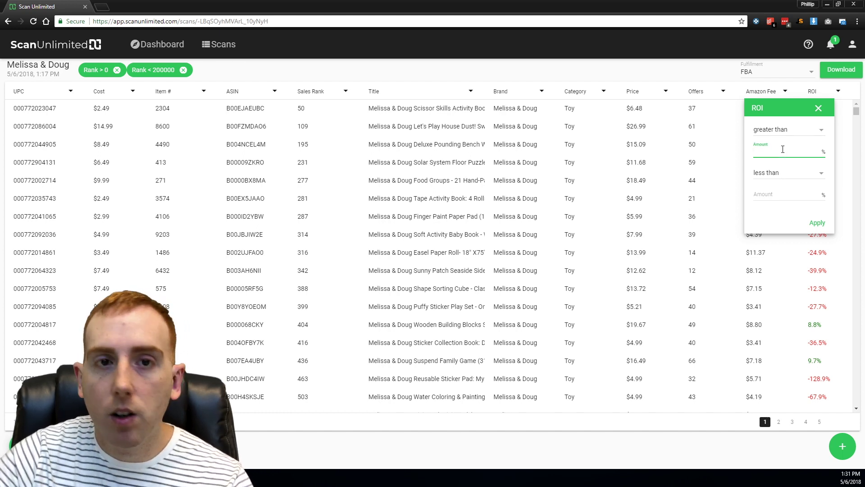
{"action": "type", "text": "50"}
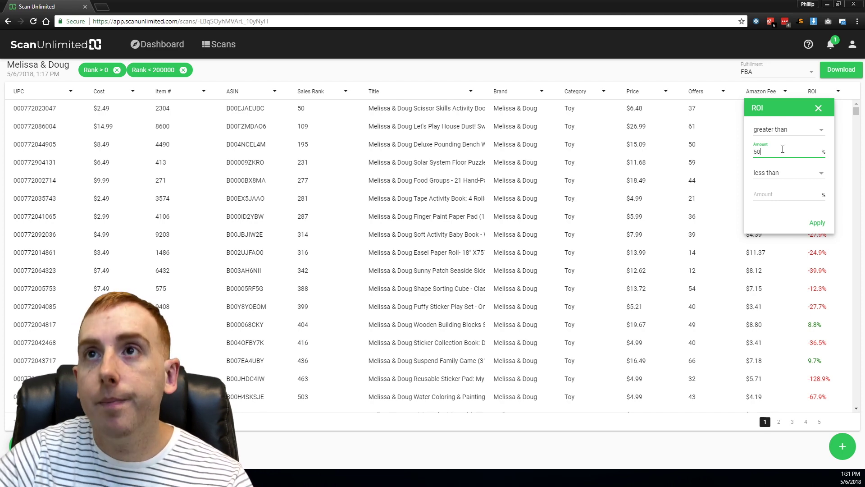
{"action": "key", "text": "Return"}
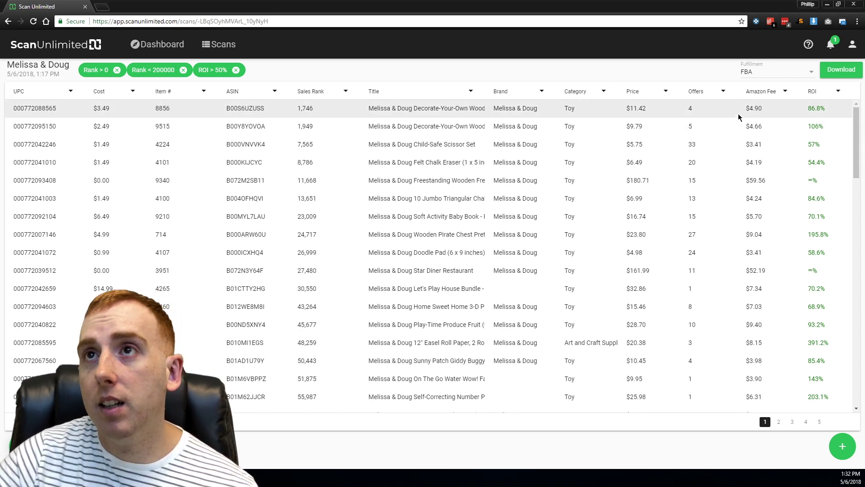
{"action": "left_click_drag", "start_coordinate": [306, 109], "coordinate": [311, 110]}
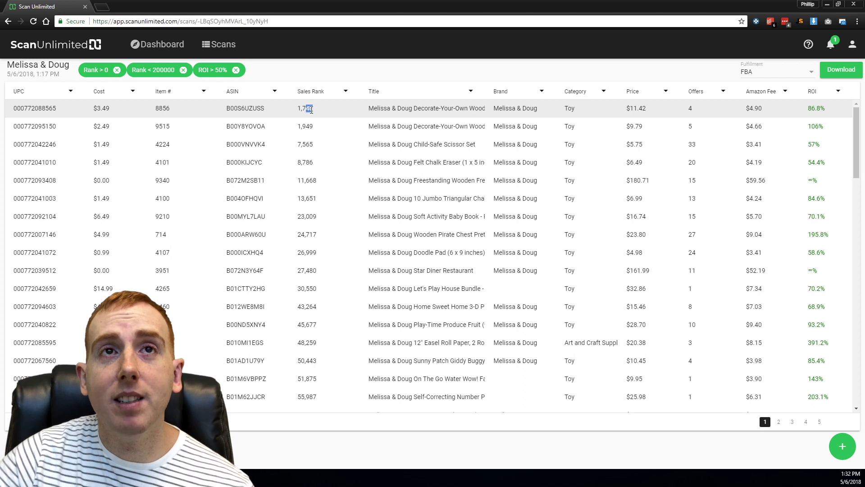
{"action": "left_click", "coordinate": [312, 110]}
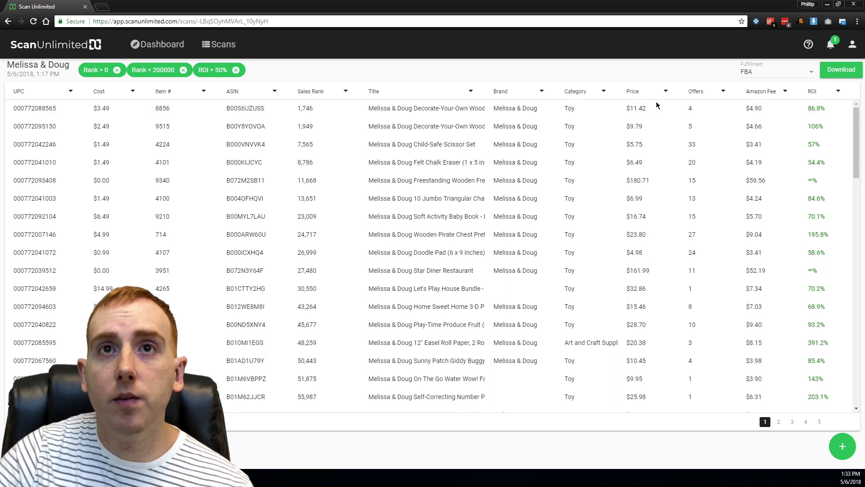
- Filter the scan results to products with a price greater than 10 USD
{"action": "left_click", "coordinate": [666, 91]}
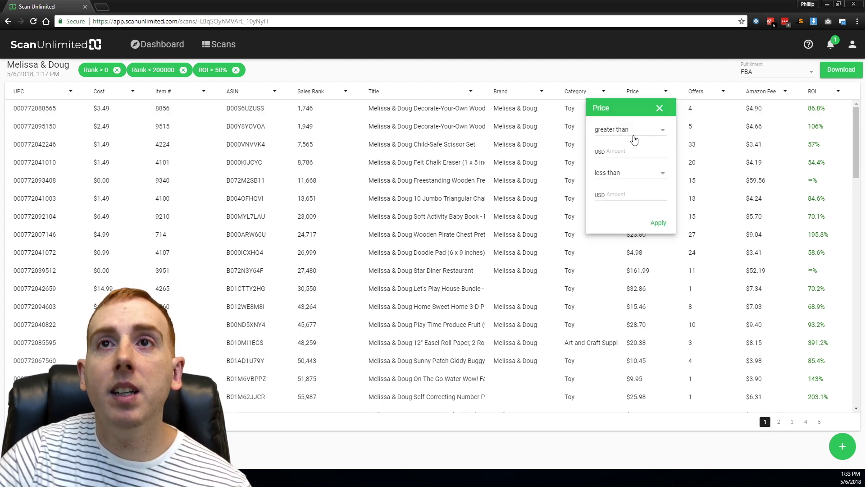
{"action": "left_click", "coordinate": [613, 150]}
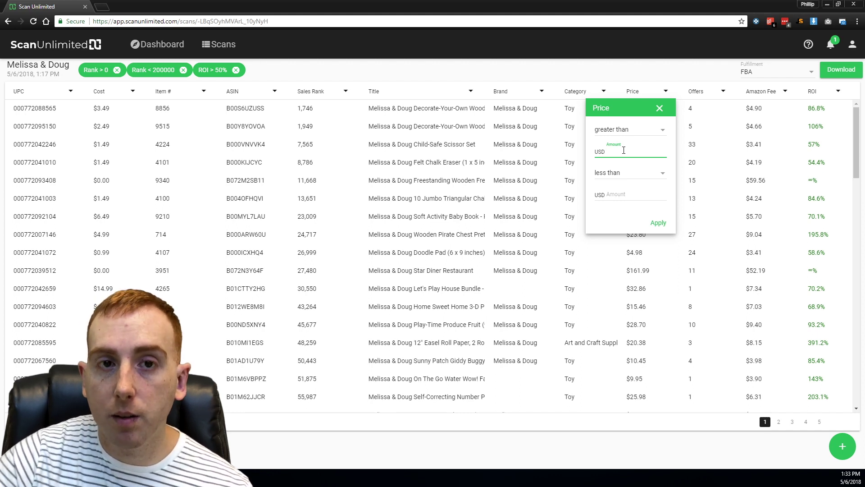
{"action": "type", "text": "10"}
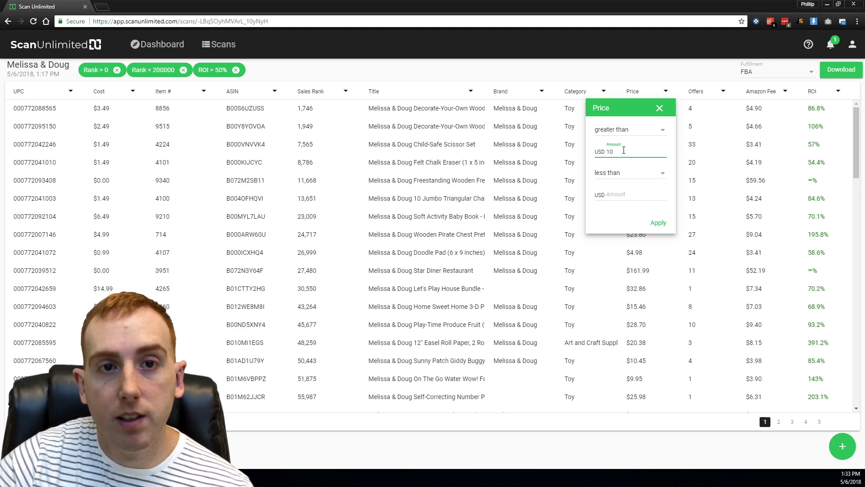
{"action": "key", "text": "Return"}
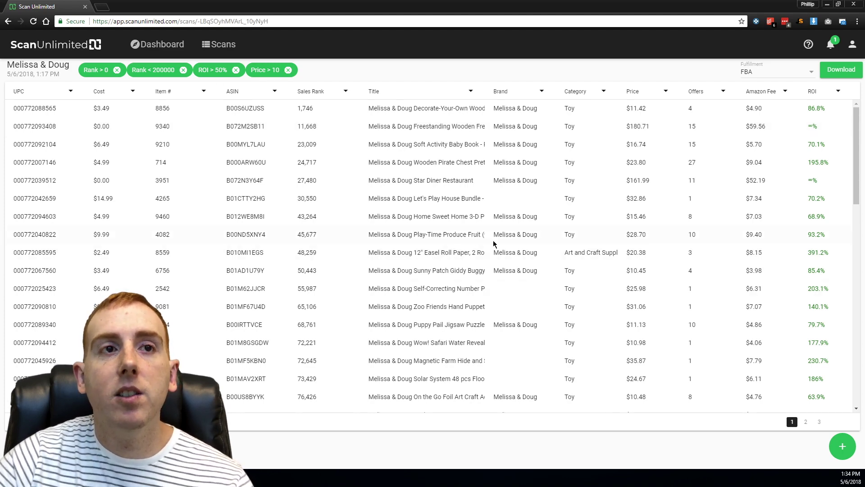
{"action": "scroll", "coordinate": [493, 243], "scroll_direction": "down", "scroll_amount": 1}
{"action": "scroll", "coordinate": [474, 237], "scroll_direction": "up", "scroll_amount": 1}
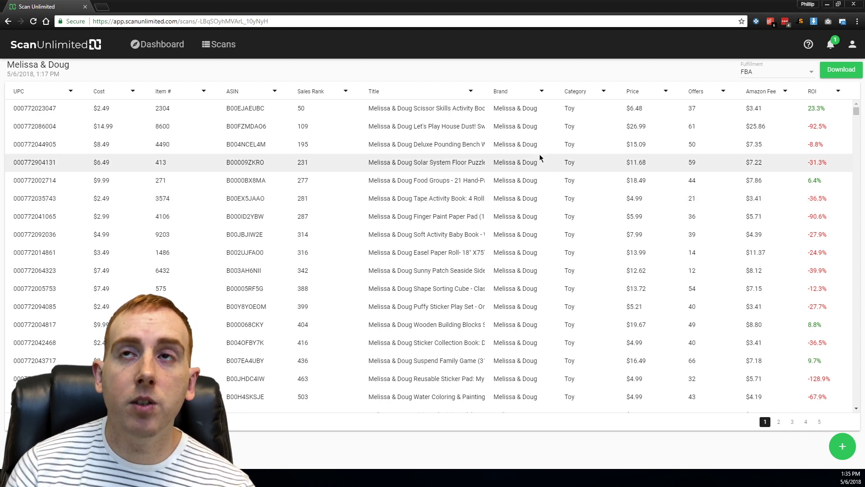
- Switch the fulfillment method of the scan results to MFN
{"action": "left_click", "coordinate": [763, 79]}
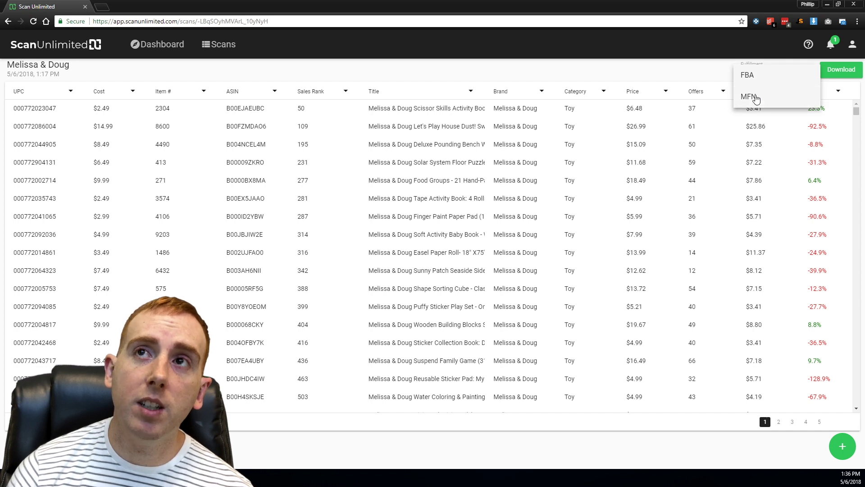
{"action": "left_click", "coordinate": [760, 96]}
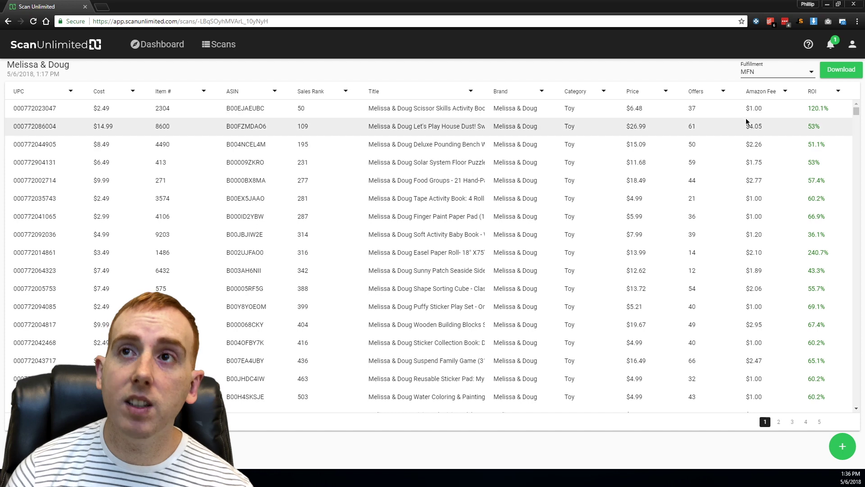
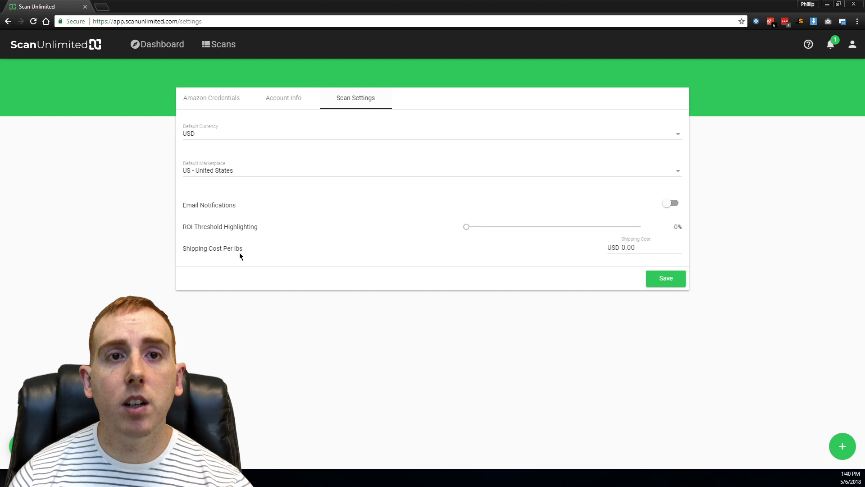
{"action": "mouse_move", "coordinate": [255, 251]}
{"action": "left_mouse_down"}
{"action": "mouse_move", "coordinate": [192, 248]}
{"action": "mouse_move", "coordinate": [247, 248]}
{"action": "left_mouse_up"}
{"action": "left_click", "coordinate": [191, 249]}
{"action": "left_click", "coordinate": [247, 248]}
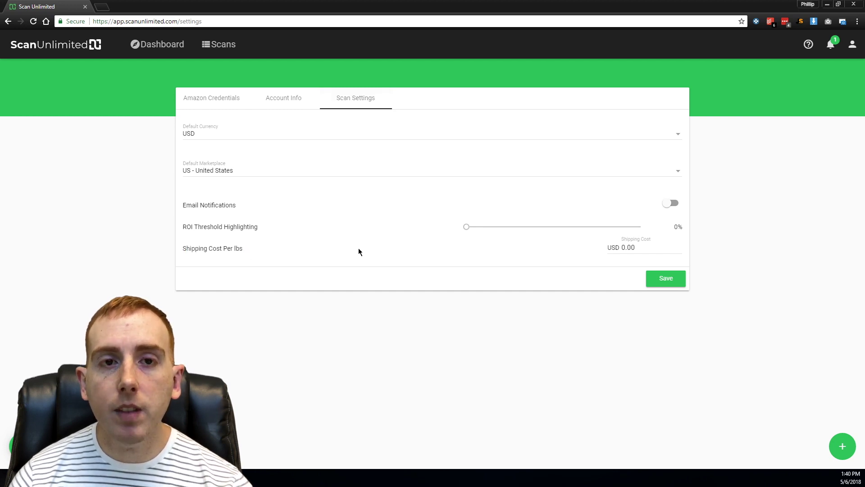
{"action": "left_click", "coordinate": [637, 249]}
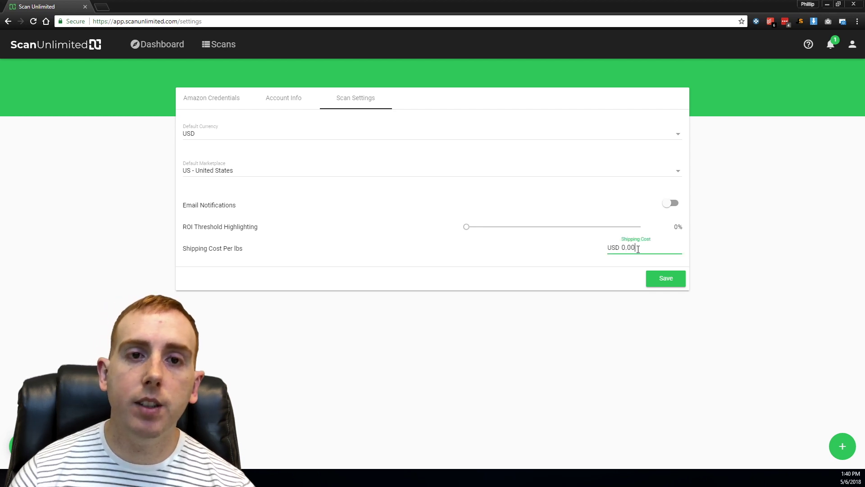
- Set the default currency in the scan settings to UYU
{"action": "left_click", "coordinate": [217, 140]}
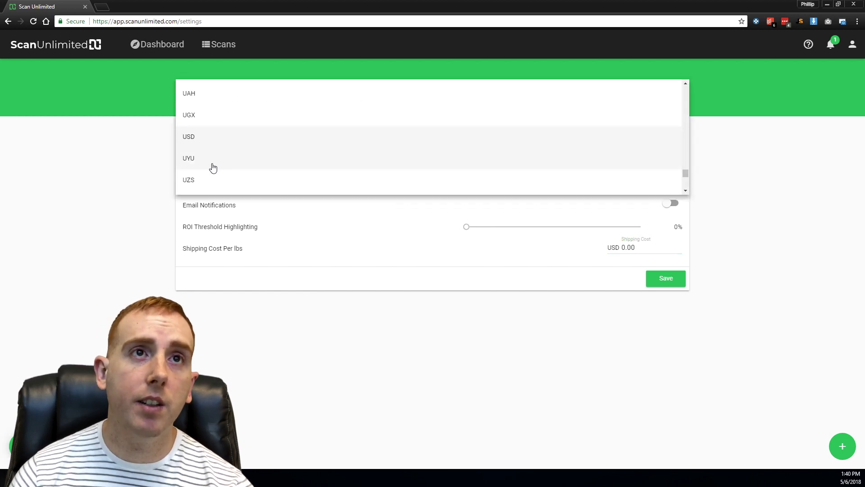
{"action": "left_click", "coordinate": [214, 165]}
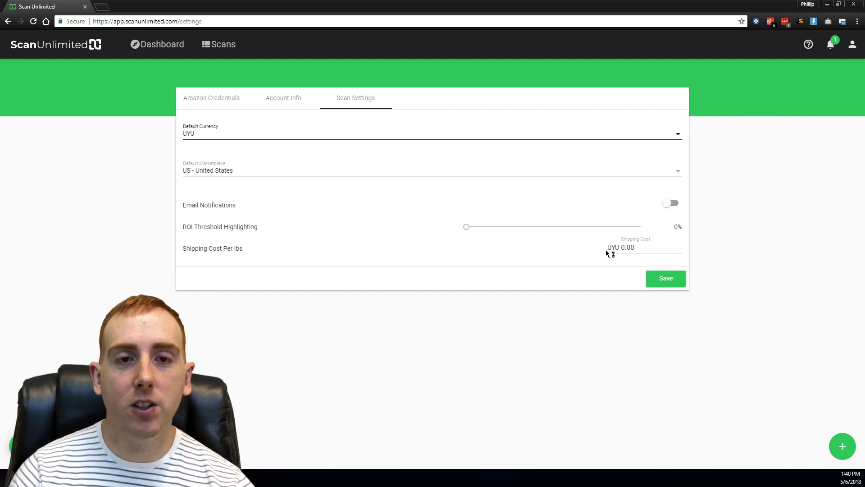
- Set the default currency to USD and the shipping cost per lbs to 0.20, and save the scan settings
{"action": "left_click", "coordinate": [305, 137]}
{"action": "left_click", "coordinate": [266, 118]}
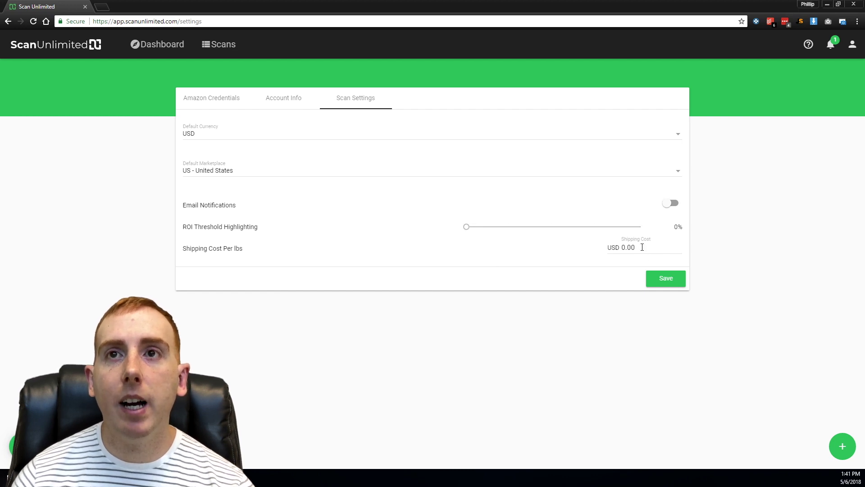
{"action": "left_click_drag", "start_coordinate": [642, 247], "coordinate": [610, 248]}
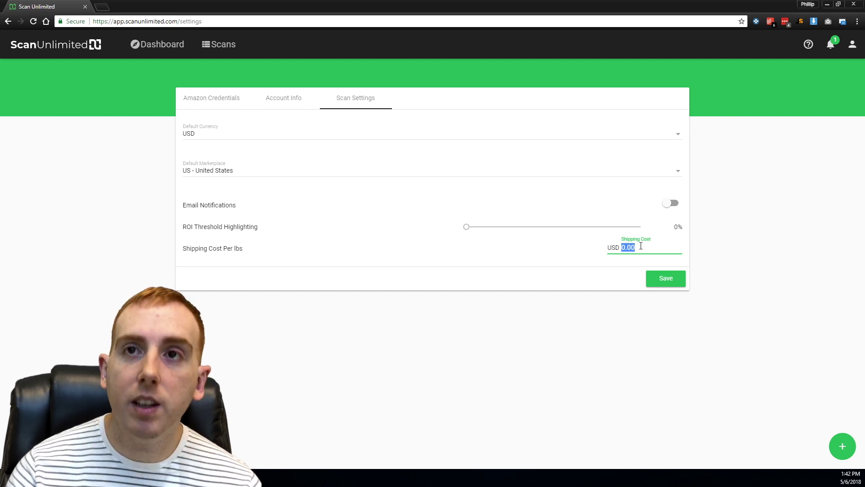
{"action": "key", "text": "BackSpace"}
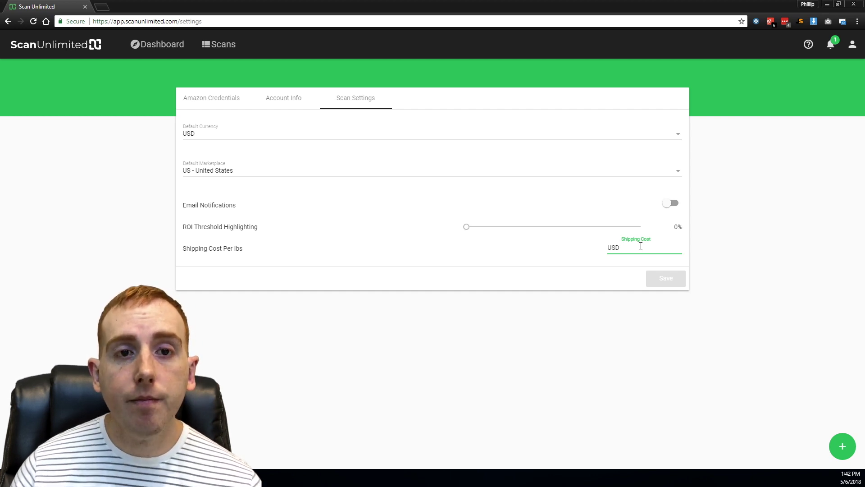
{"action": "type", "text": "0.20"}
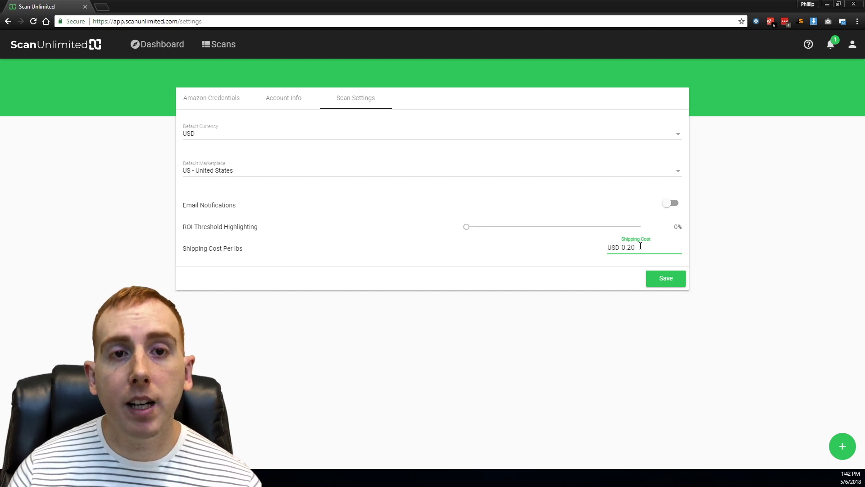
{"action": "left_click", "coordinate": [660, 284]}
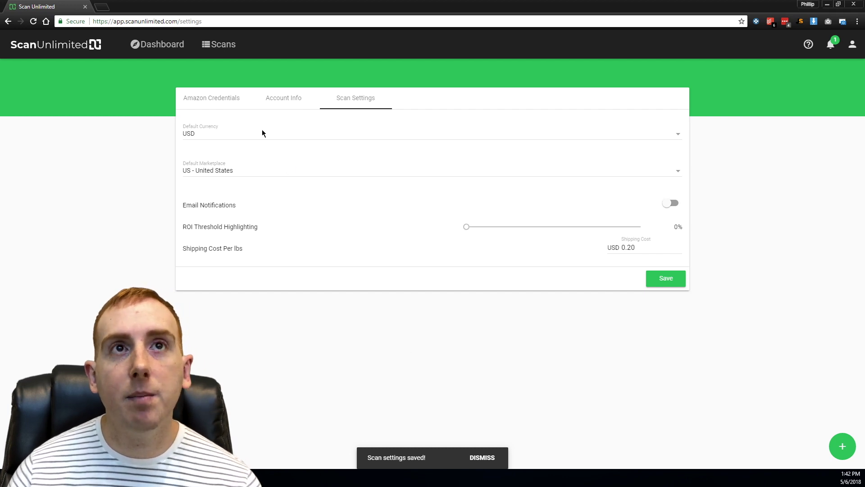
- Open the results of the Melissa & Doug scan from the list of scans
{"action": "left_click", "coordinate": [220, 48]}
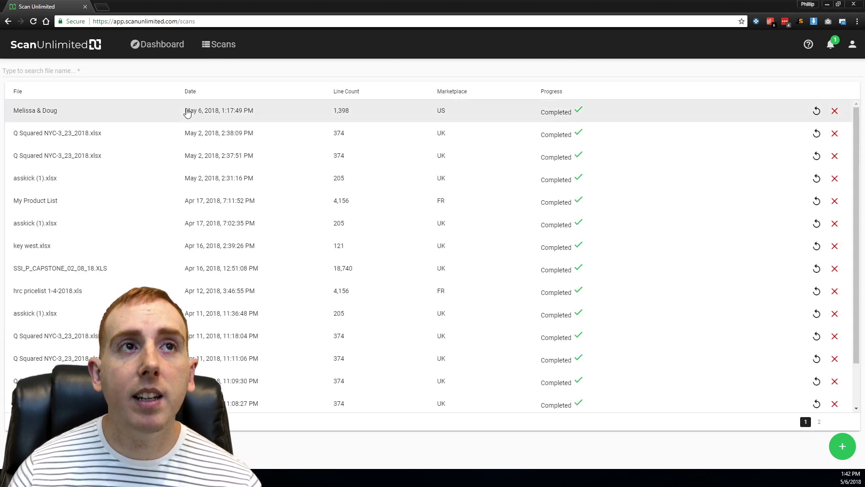
{"action": "left_click", "coordinate": [187, 113]}
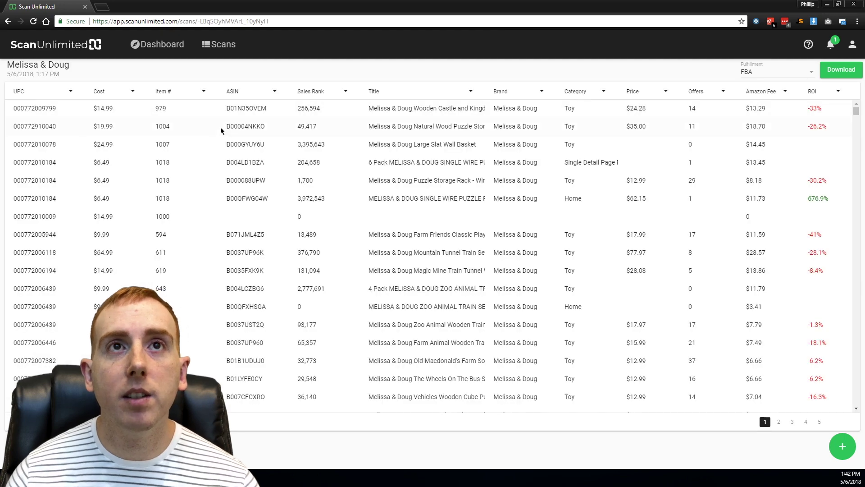